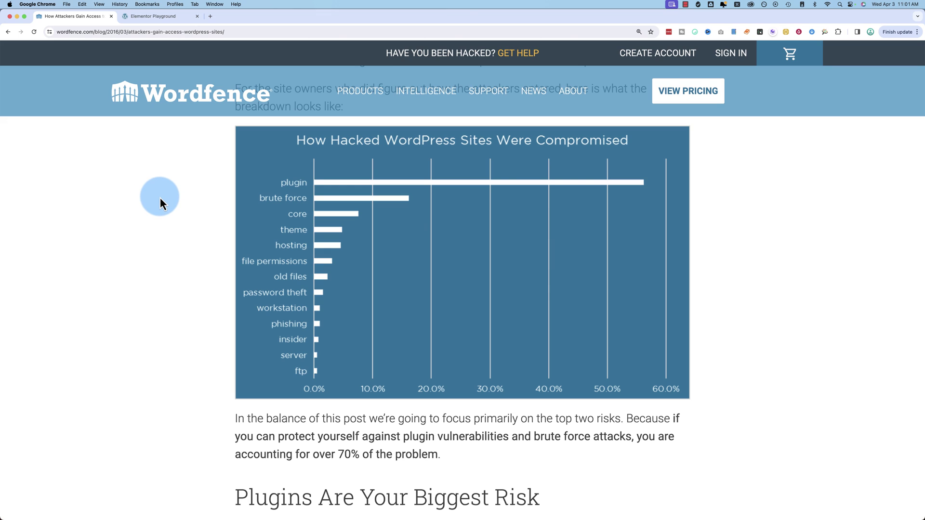
Step: Go to the Elementor Playground site's /wp-admin, then load plain wp-login.php without the redirect
key(ctrl+Tab)
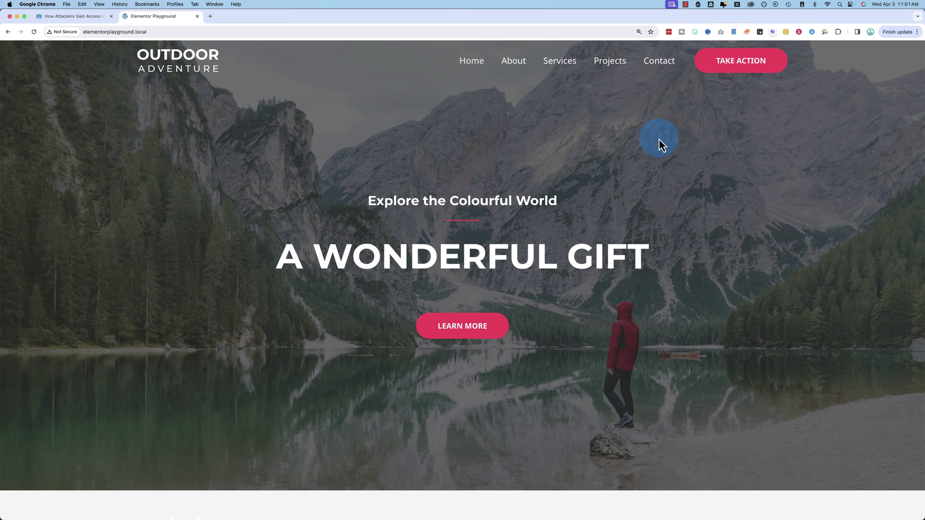
click(135, 31)
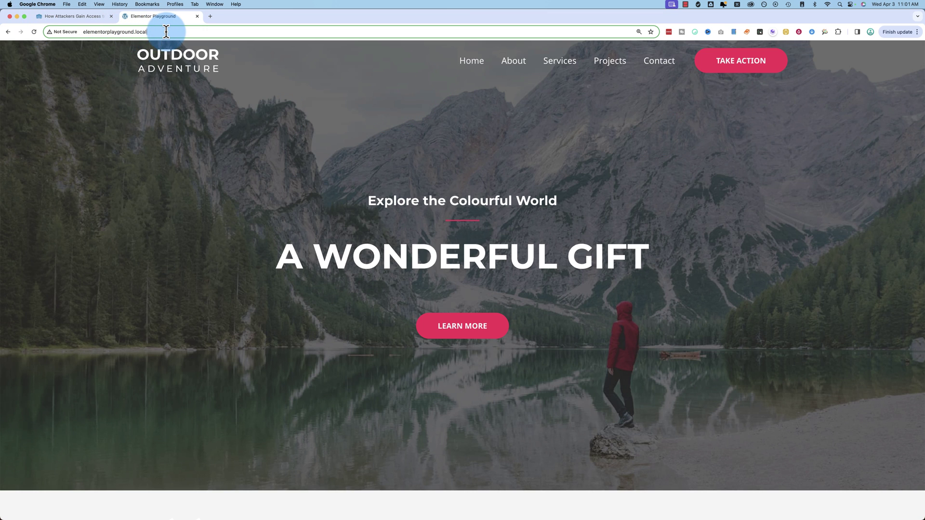
text(/wp-admin)
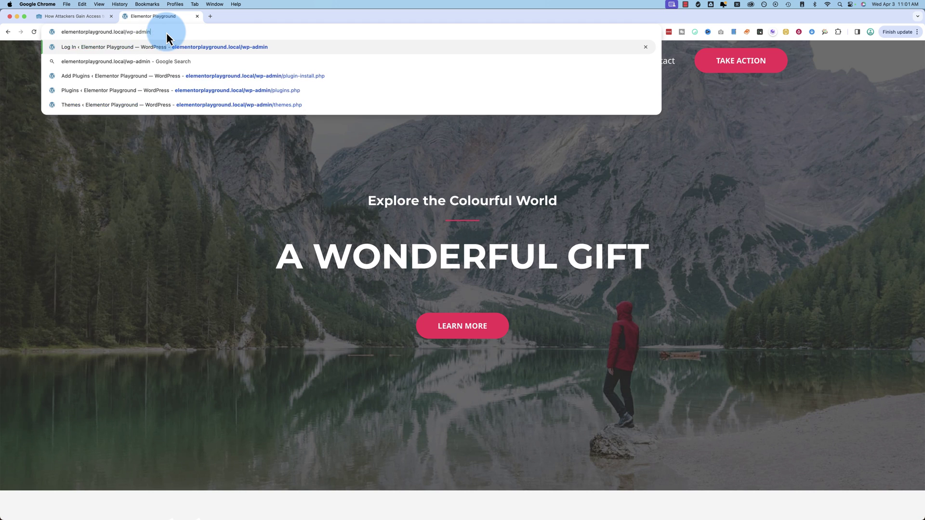
key(Return)
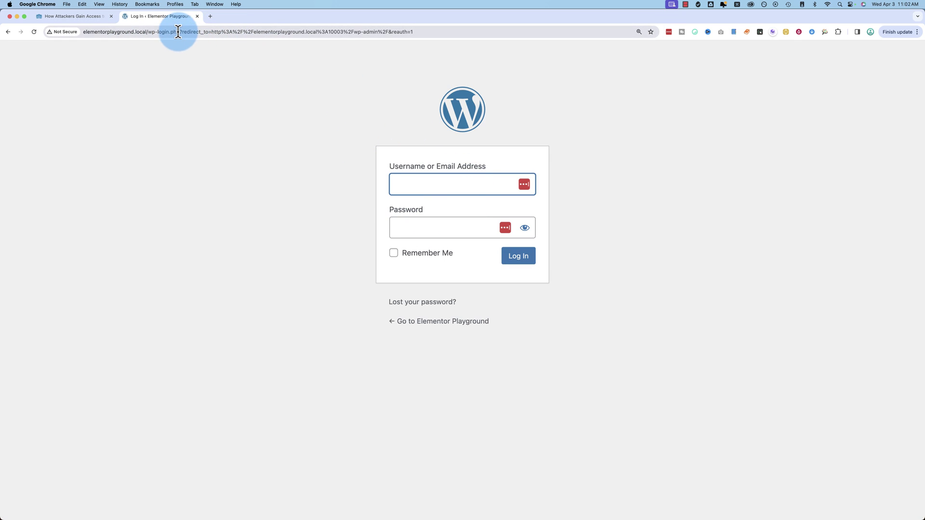
drag(180, 32, 438, 32)
key(BackSpace)
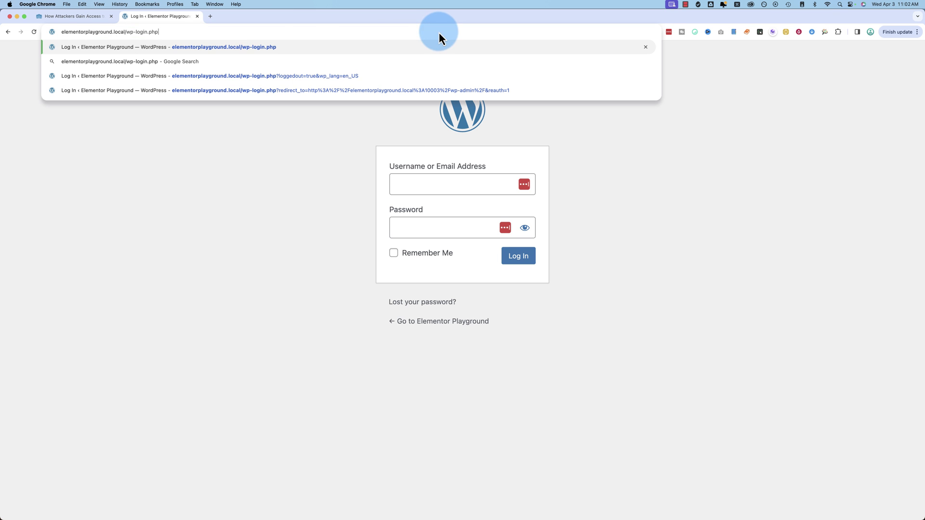
key(Return)
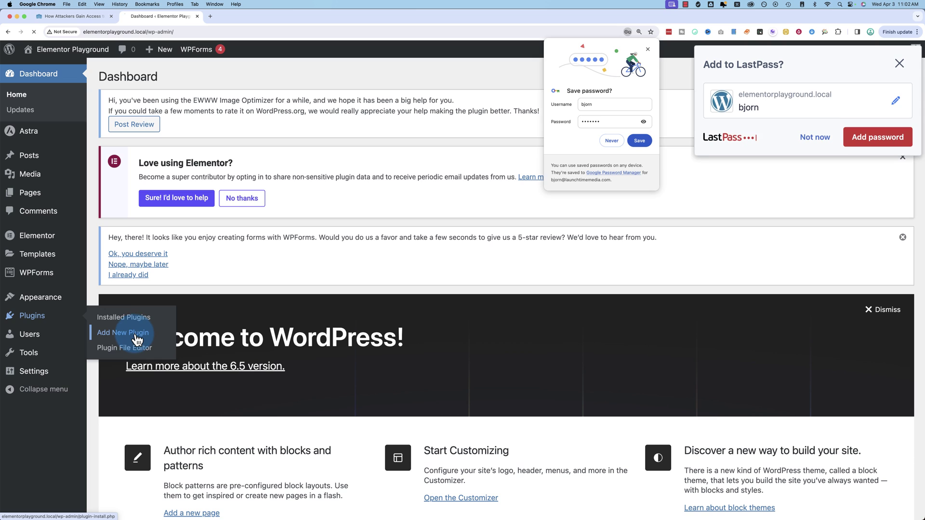
Step: Search the plugin directory for 'wps change url' and review the WPS Hide Login result
click(112, 331)
click(785, 228)
text(wp)
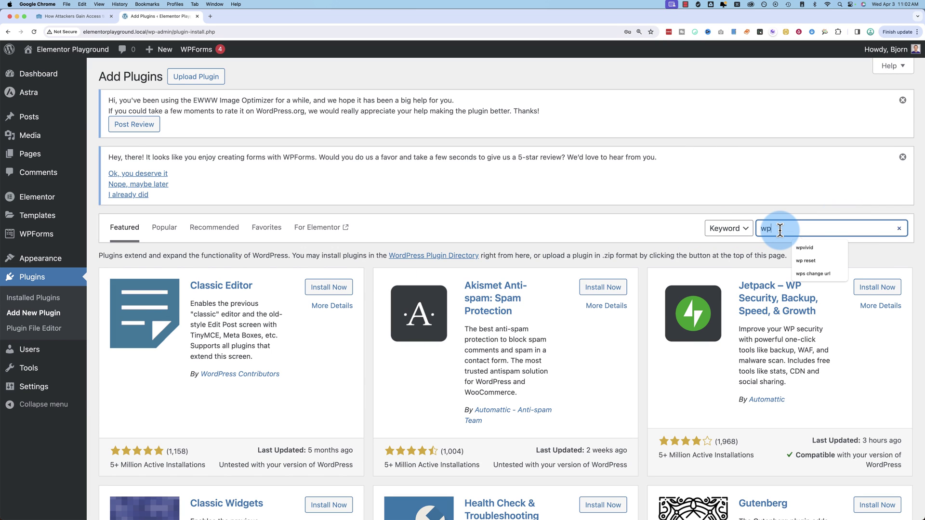
text(s changeu)
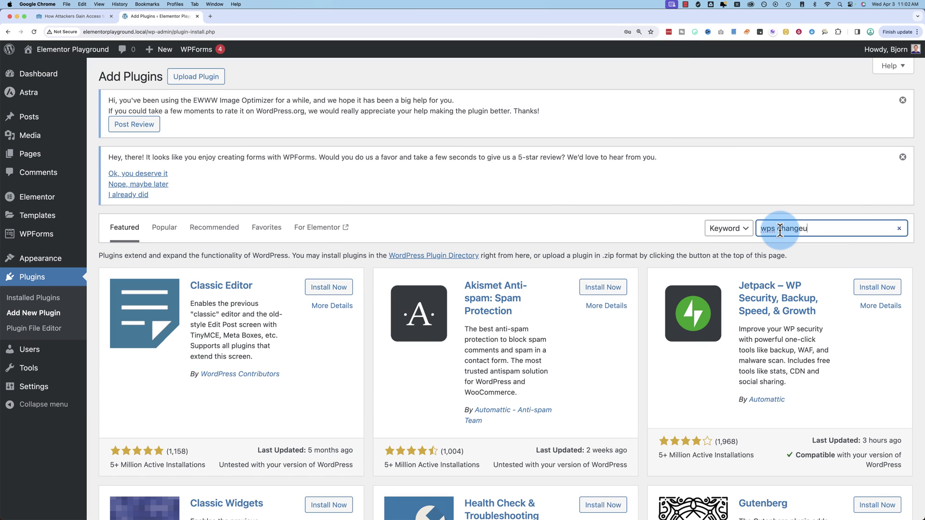
key(BackSpace)
text(url)
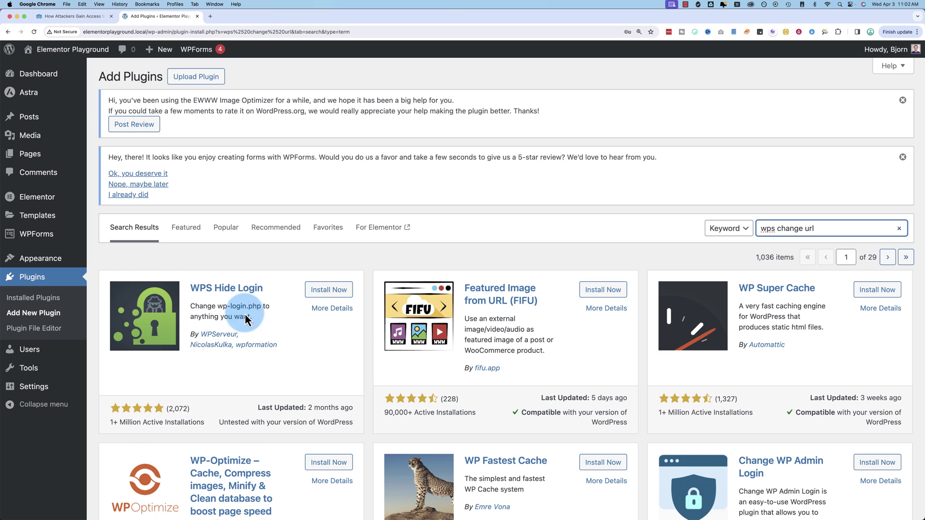
scroll(290, 318, down, 3)
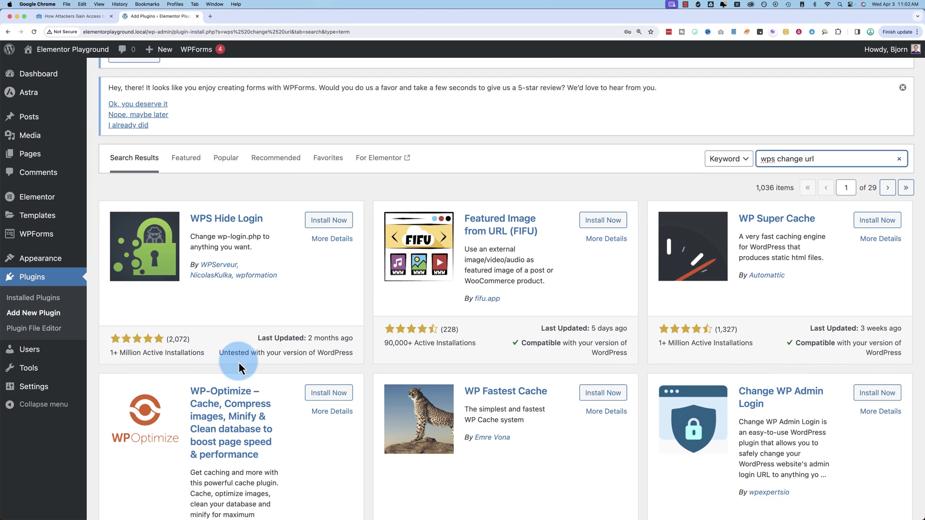
scroll(231, 356, down, 2)
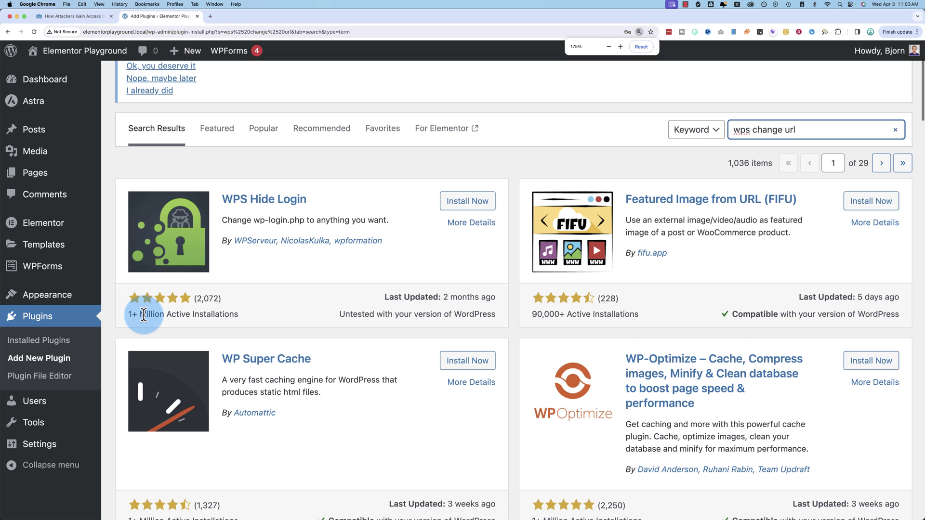
key(super+equal)
key(super+minus)
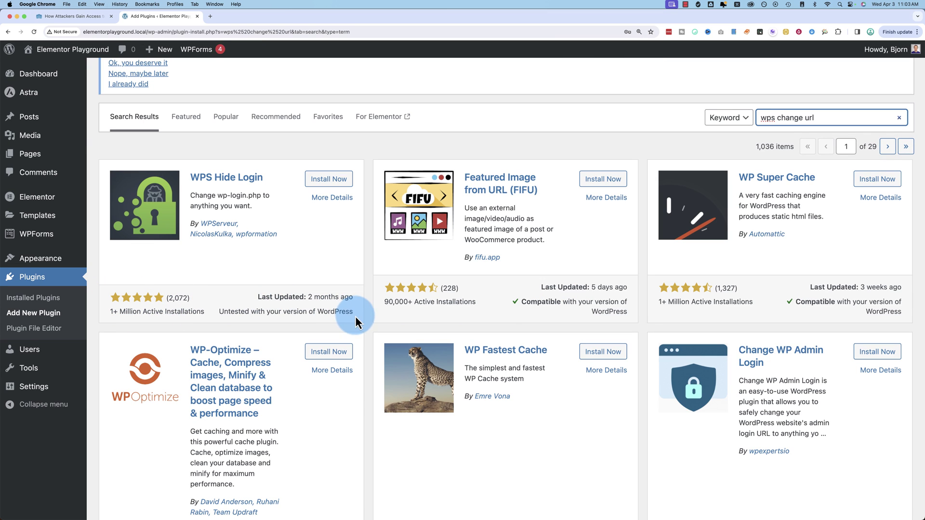
mouse_move(355, 316)
mouse_down()
mouse_move(219, 314)
mouse_move(351, 313)
mouse_up()
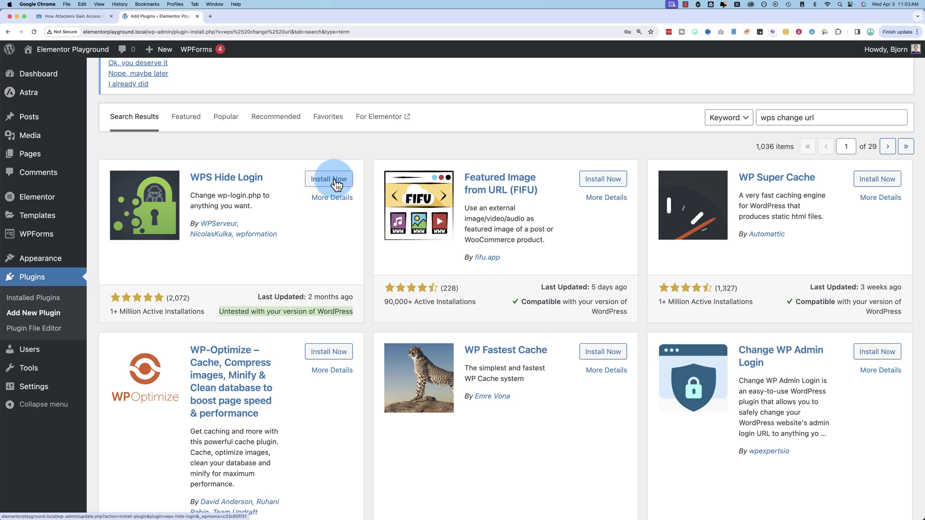
Step: Install and activate WPS Hide Login, then go to its settings
click(337, 182)
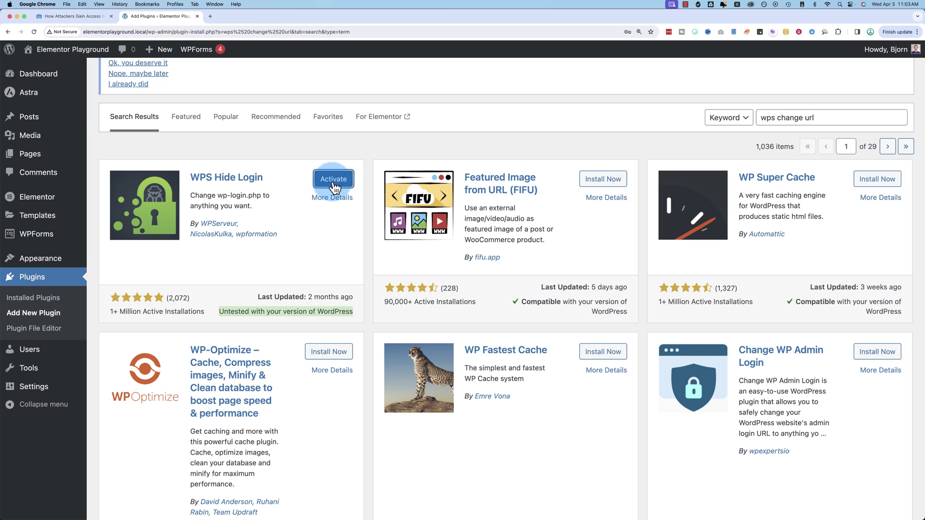
click(331, 179)
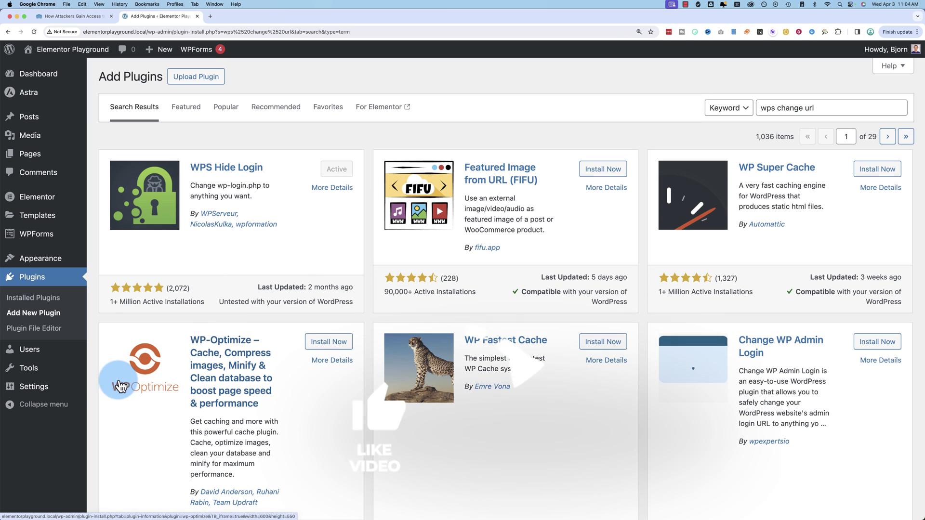
mouse_move(34, 387)
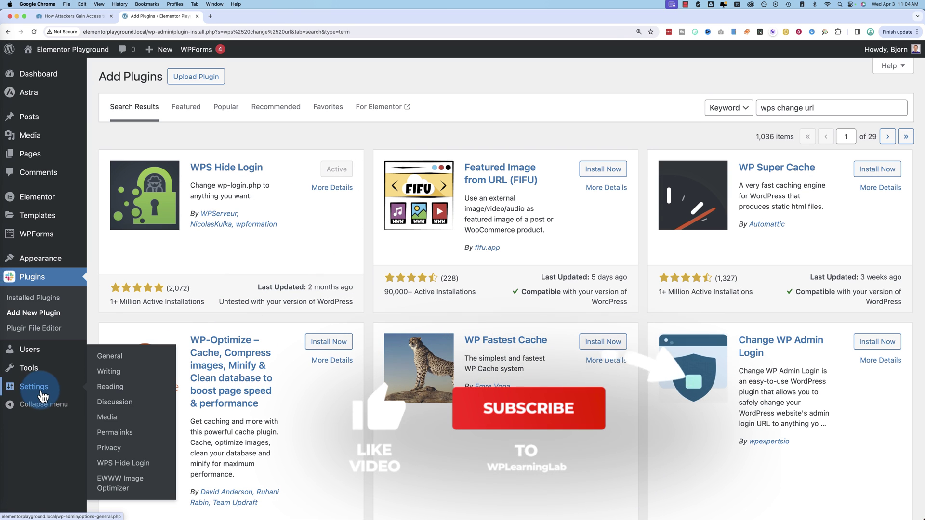
click(115, 466)
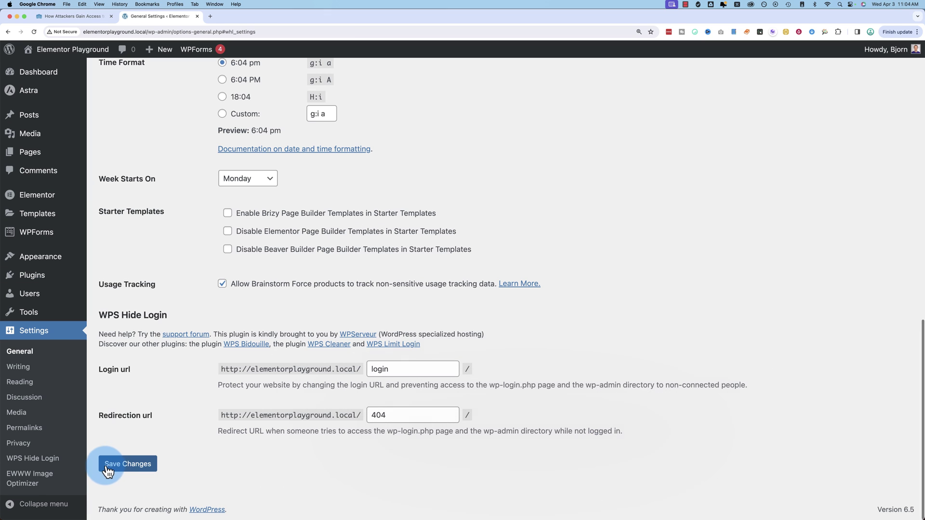
Step: Change the WPS Hide Login 'Login url' slug from 'login' to 'supersecretlogin' and save
scroll(167, 415, up, 15)
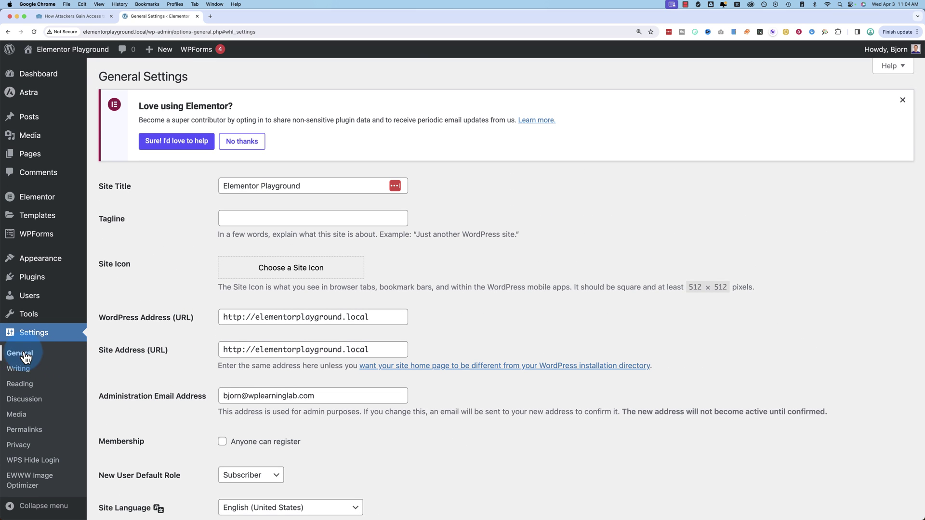
click(33, 462)
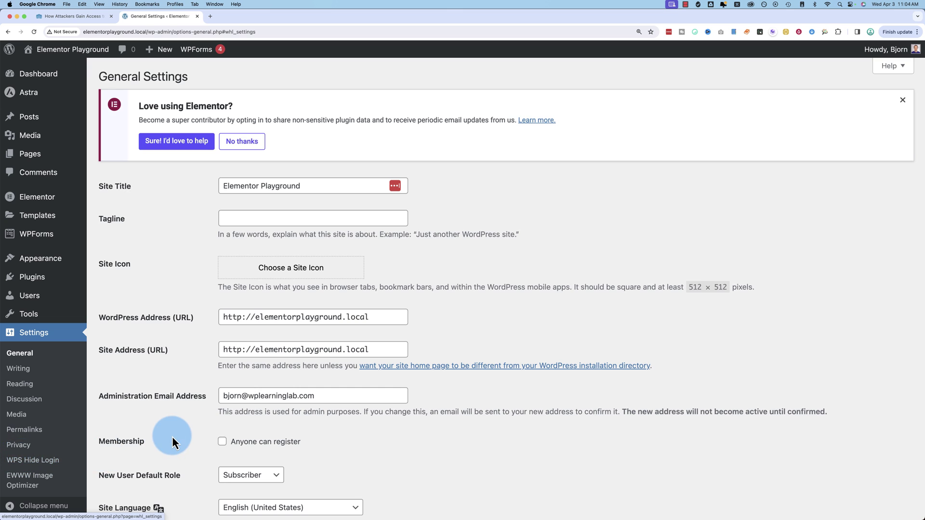
scroll(172, 442, down, 2)
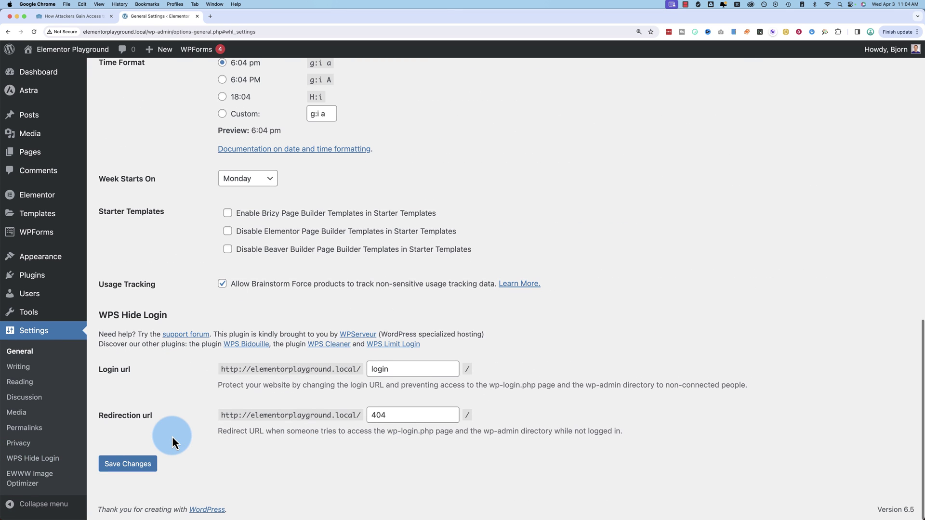
double_click(378, 371)
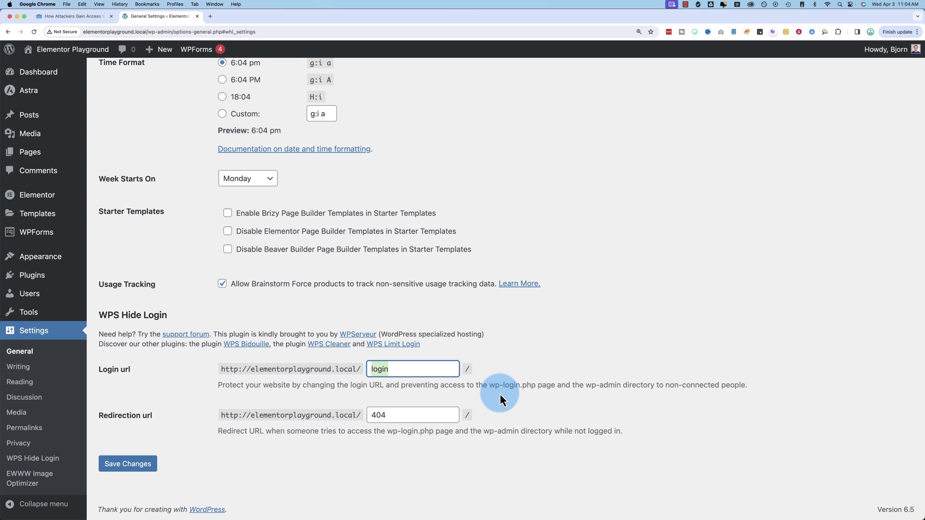
text(iowejfowdnfsnsdvsd)
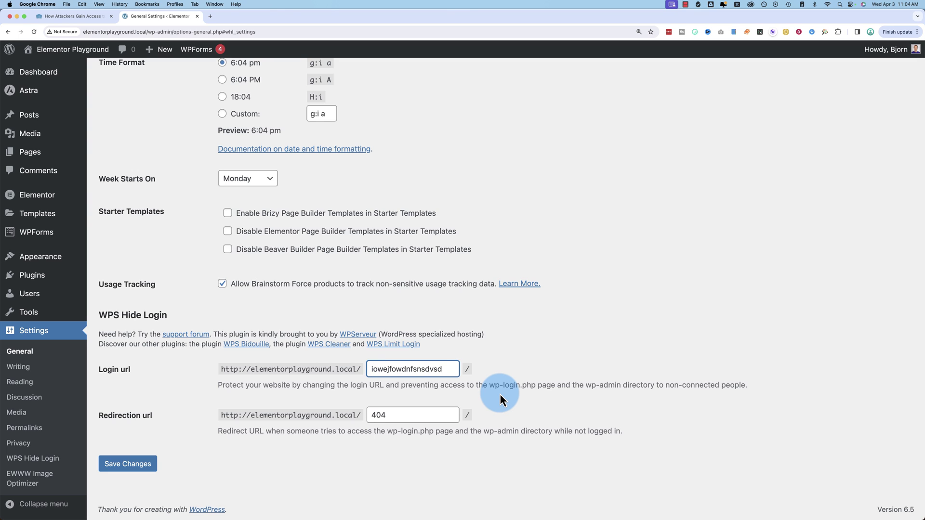
double_click(426, 367)
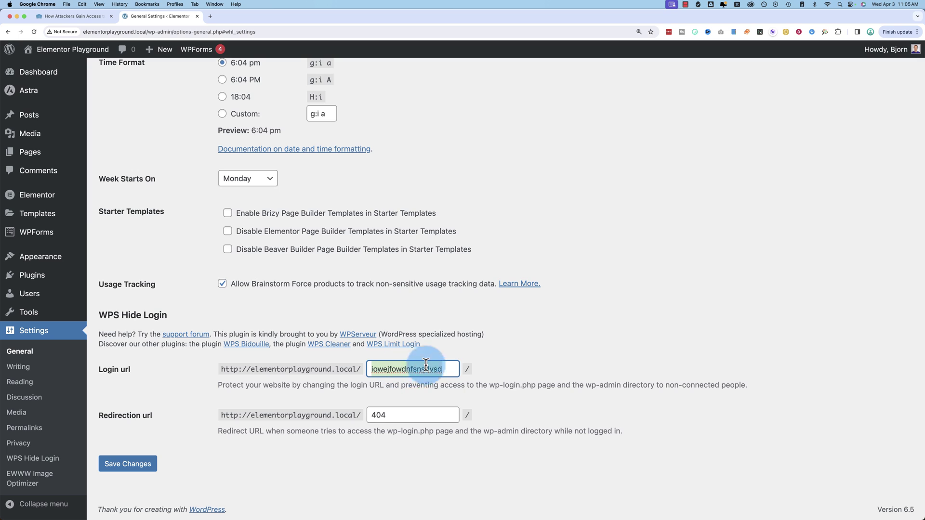
click(393, 369)
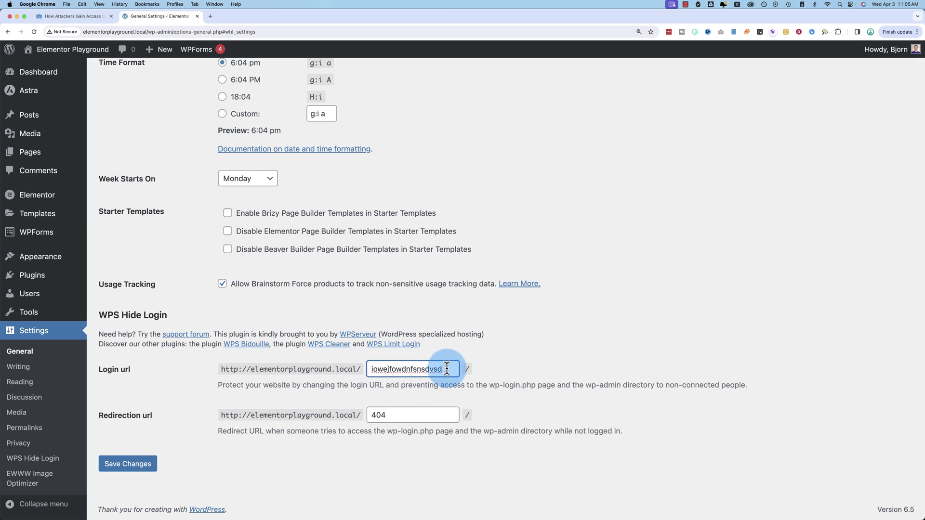
drag(458, 369, 365, 372)
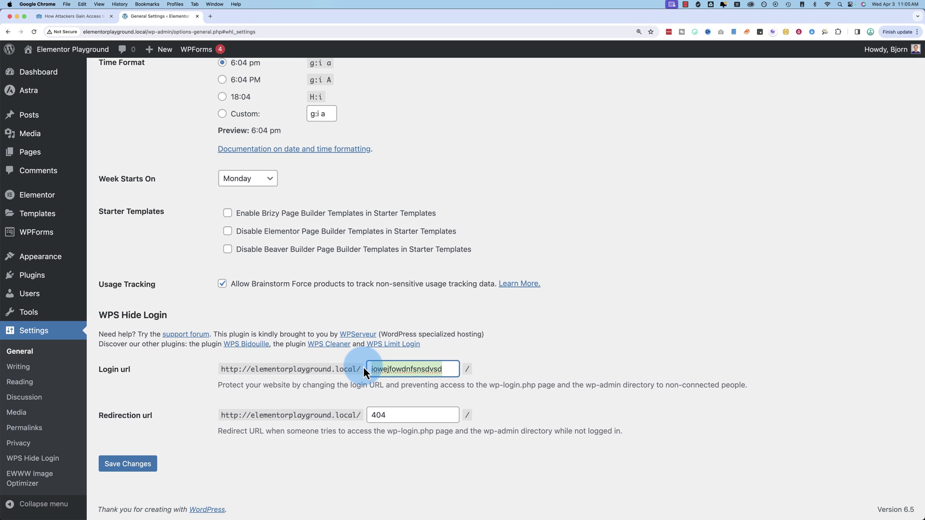
drag(362, 372, 329, 383)
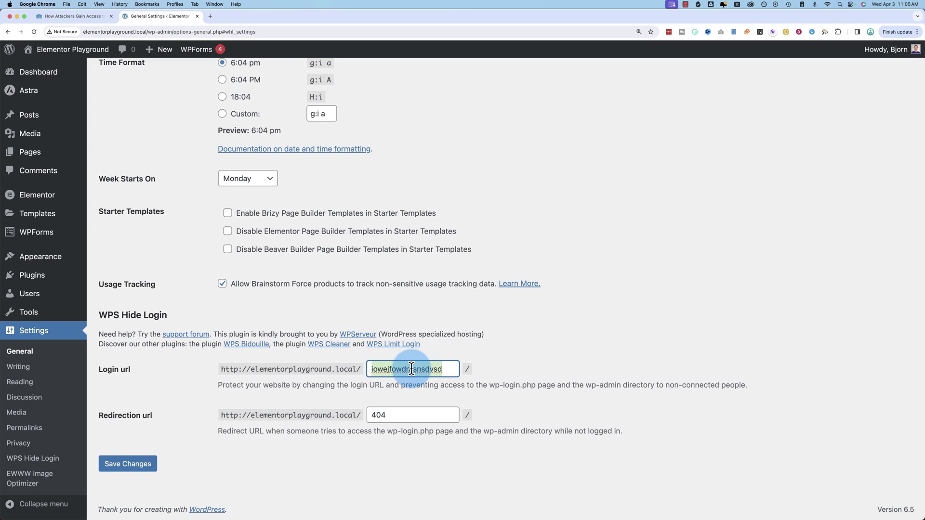
text(superse)
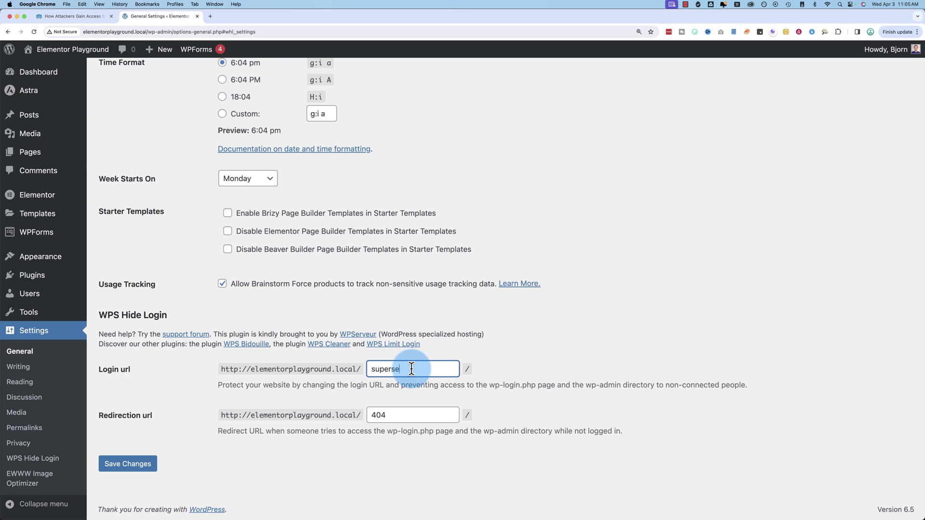
text(cretlogin)
click(132, 466)
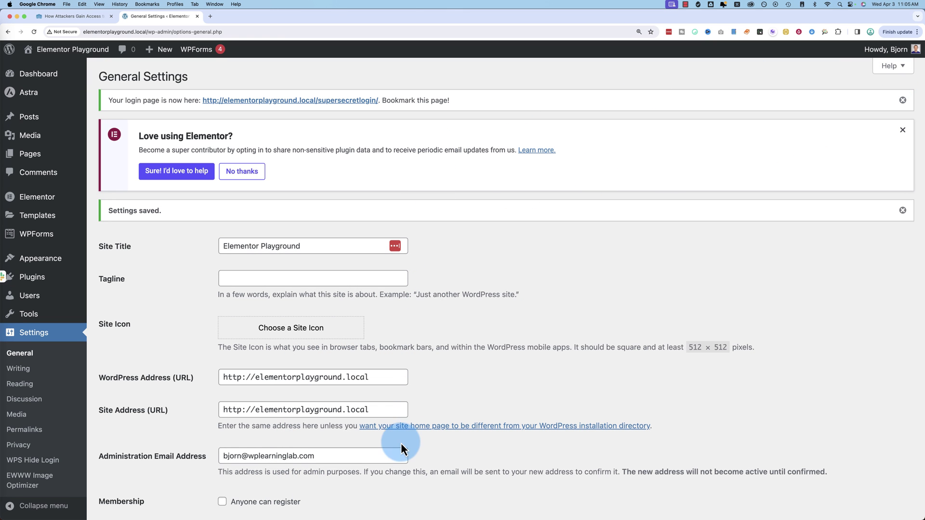
Step: Check the saved login slug and log out through the Howdy menu
scroll(360, 432, down, 15)
click(398, 376)
scroll(527, 351, up, 15)
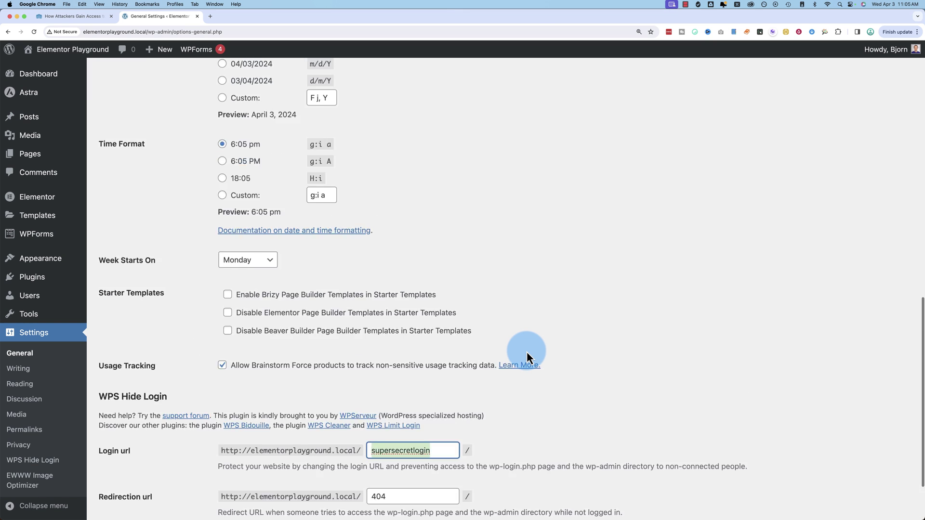
mouse_move(889, 55)
click(865, 102)
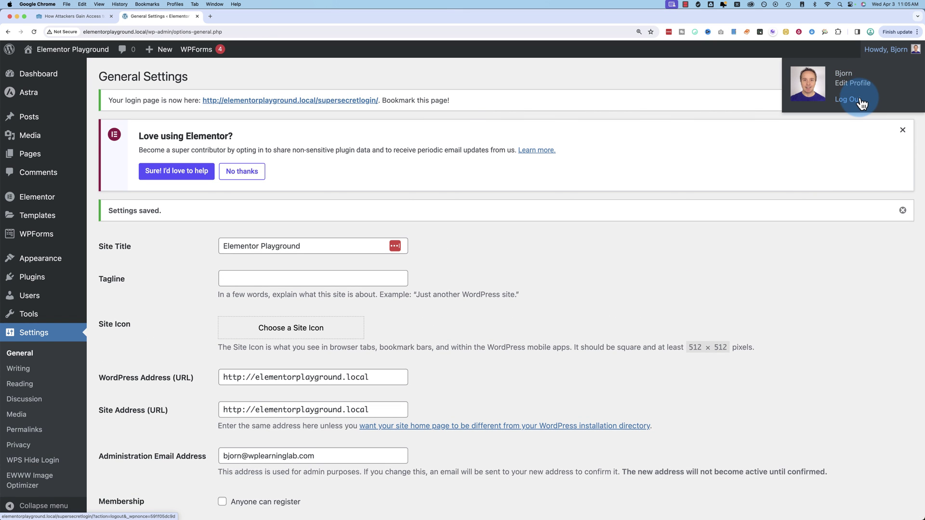
Step: Load the site homepage, then visit /wp-admin and see it return page-not-found
click(128, 31)
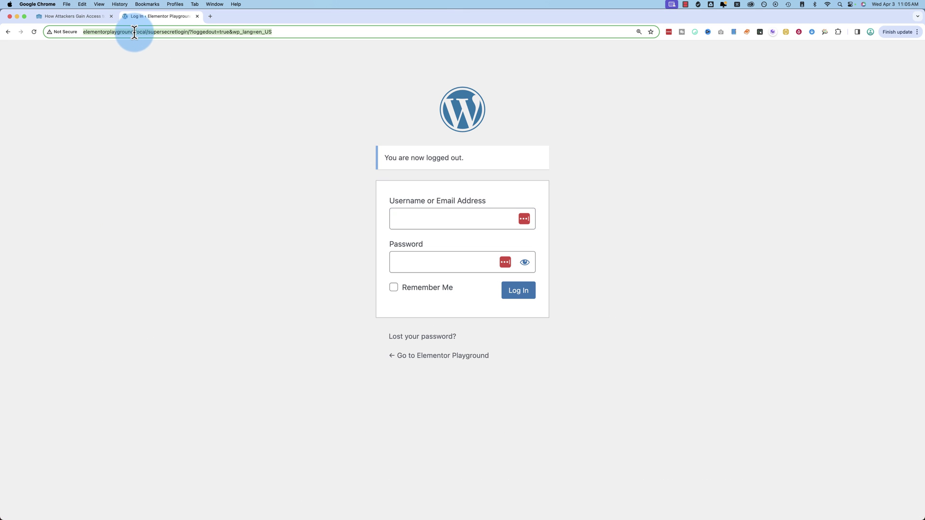
click(146, 32)
key(shift+End)
key(BackSpace)
key(Return)
click(162, 32)
click(162, 31)
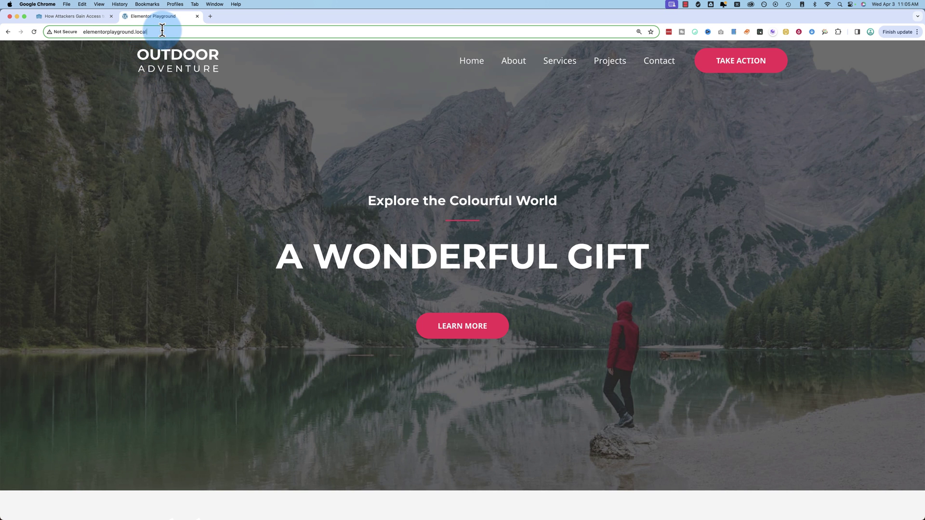
text(/wp-ad)
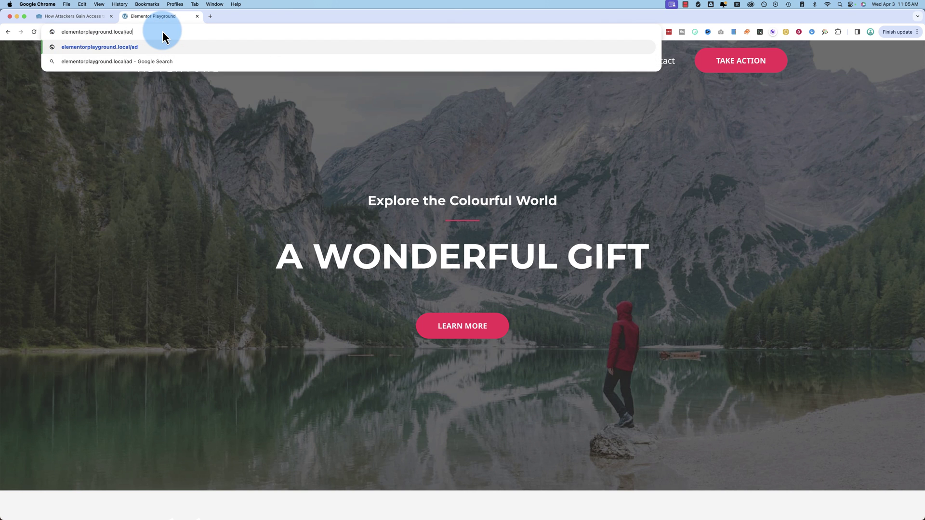
text(min)
key(Return)
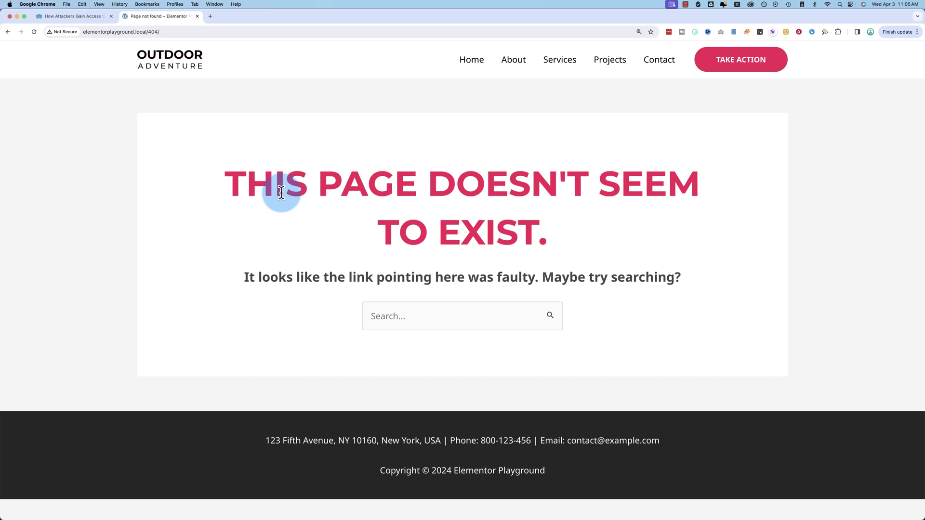
drag(226, 178, 673, 292)
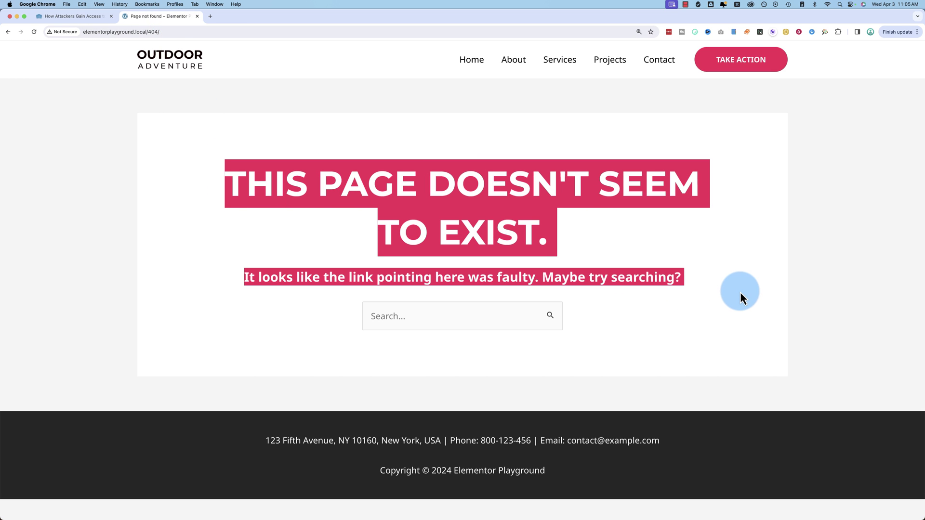
Step: Visit /wp-login.php and confirm it also shows the page-not-found error
double_click(153, 32)
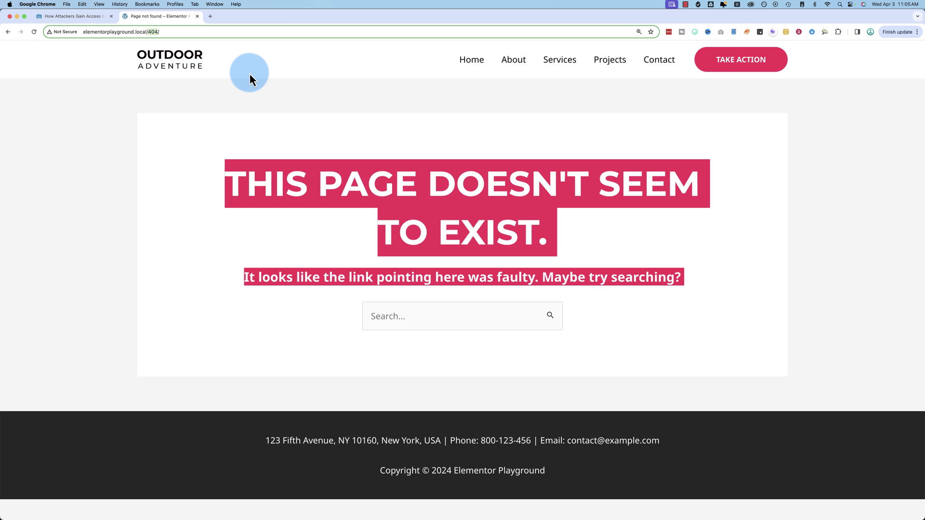
text(wp-l)
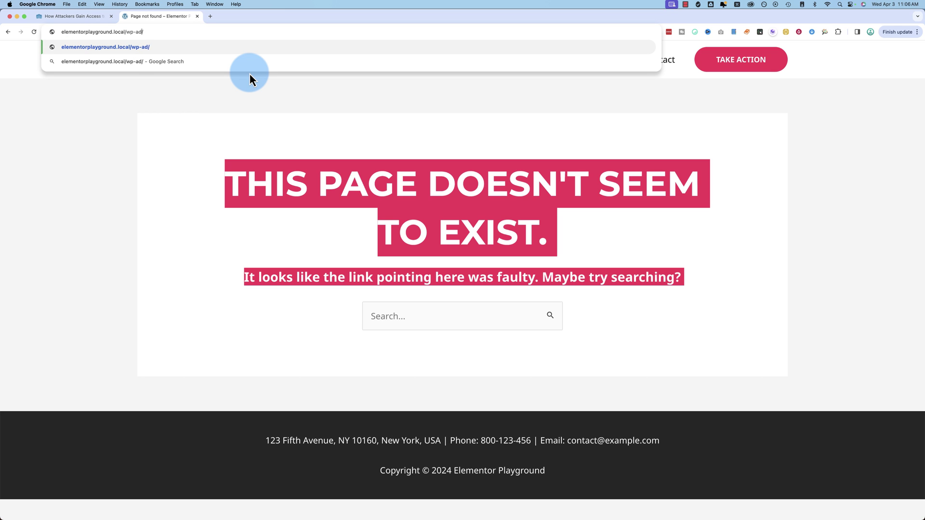
text(ogin.php)
key(Delete)
key(Return)
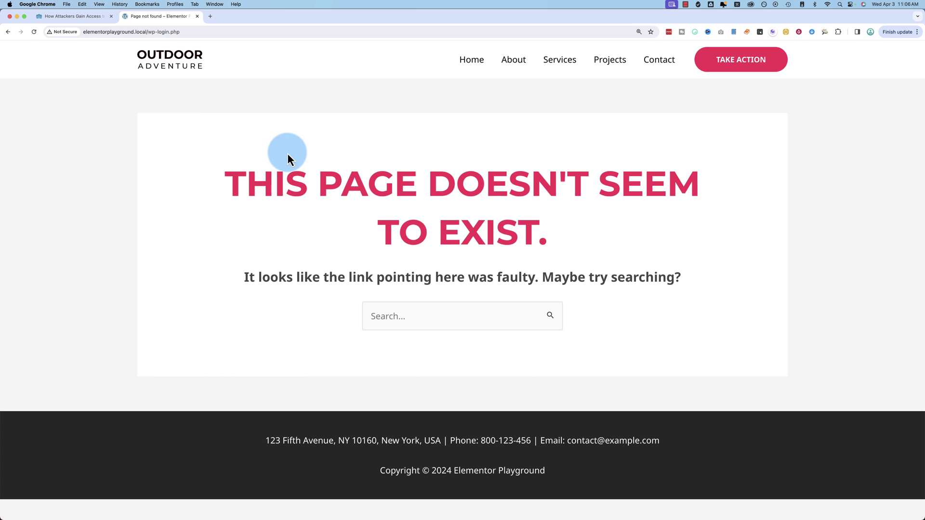
drag(234, 182, 815, 305)
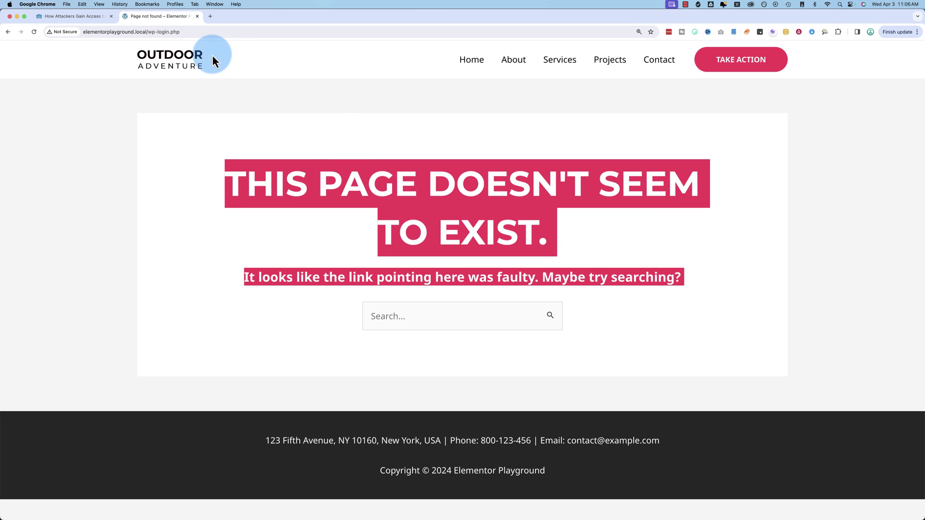
Step: Open the /supersecretlogin address to reach the new login form
drag(146, 32, 221, 30)
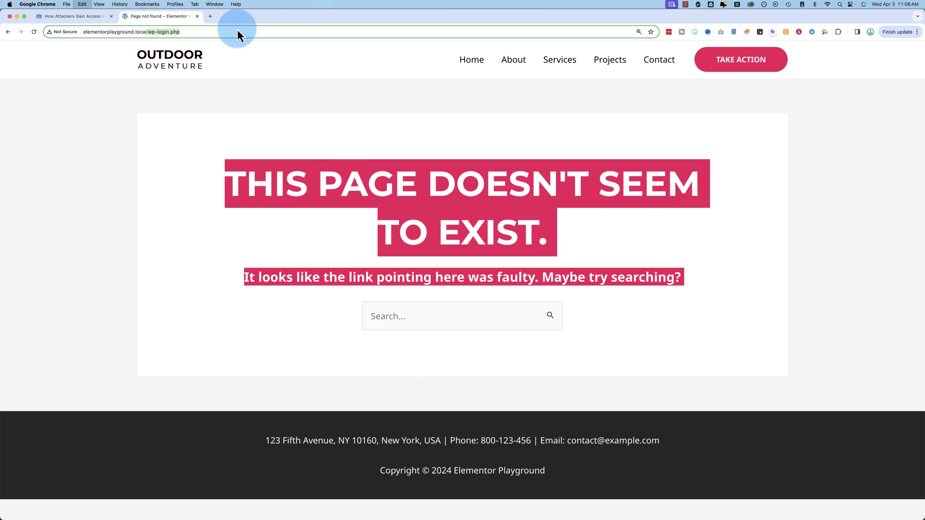
text(supersecretlogin)
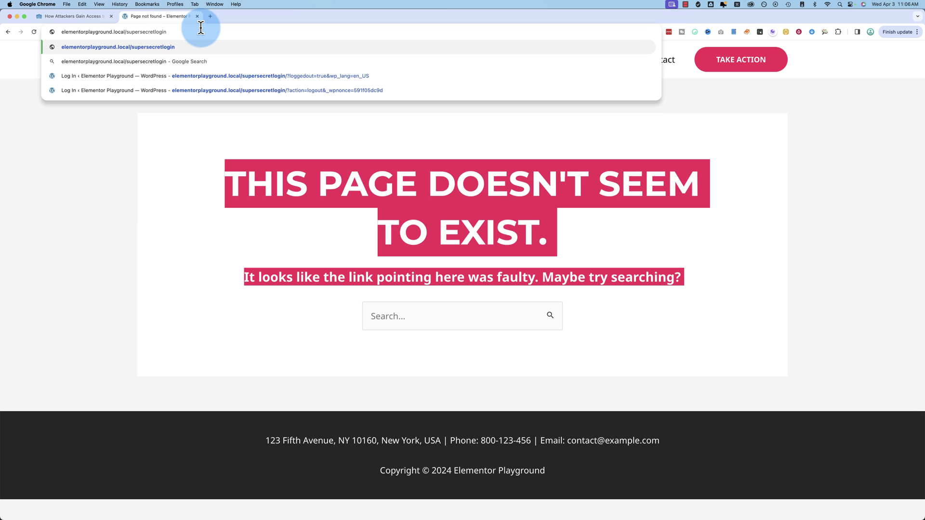
key(Return)
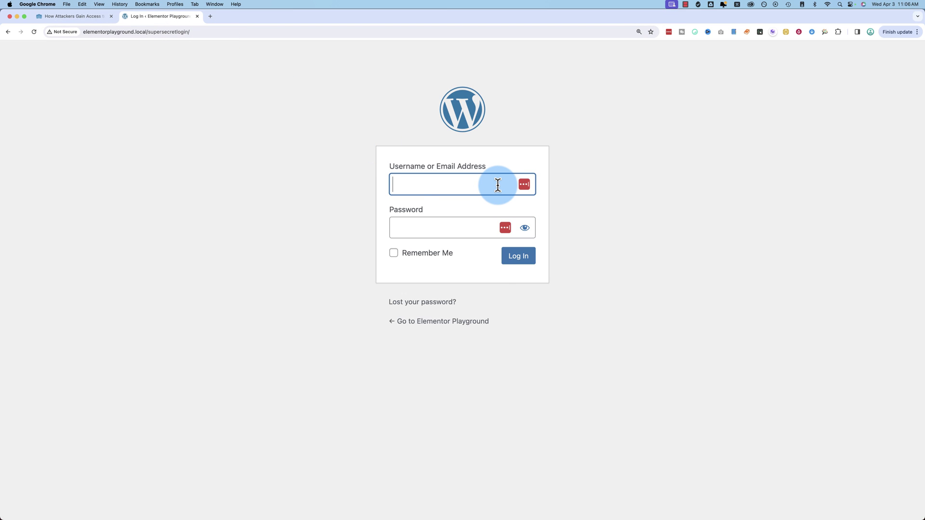
Step: Sign in with the admin username and password, then dismiss the LastPass and Chrome save-password prompts
click(498, 185)
text(Bjorn)
key(Tab)
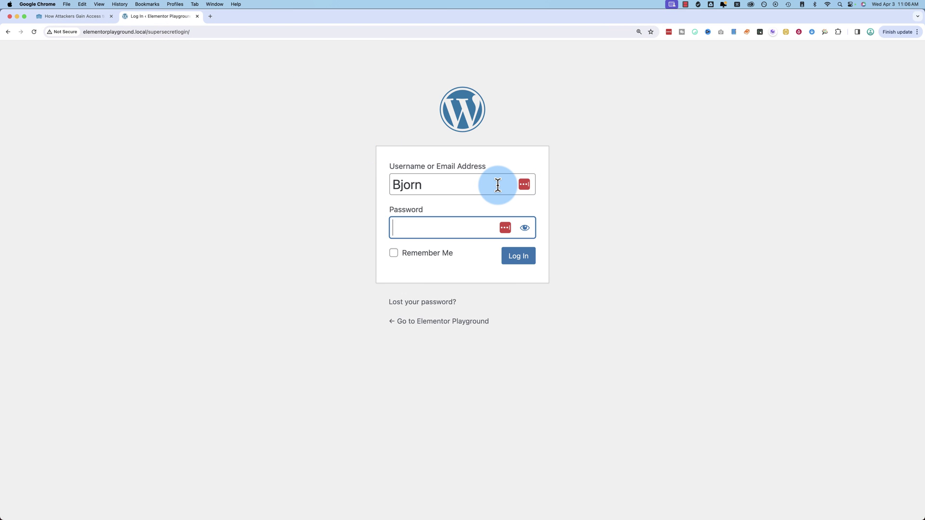
text(*******)
key(Return)
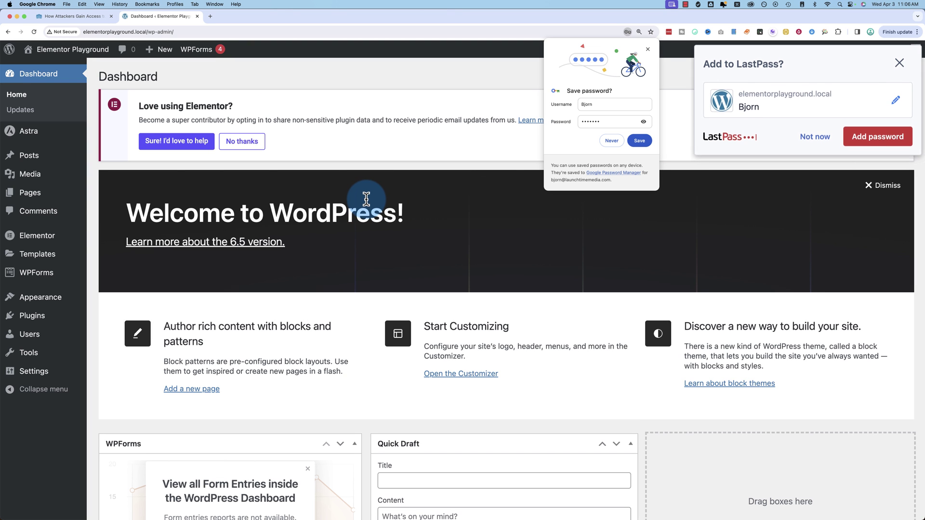
click(827, 139)
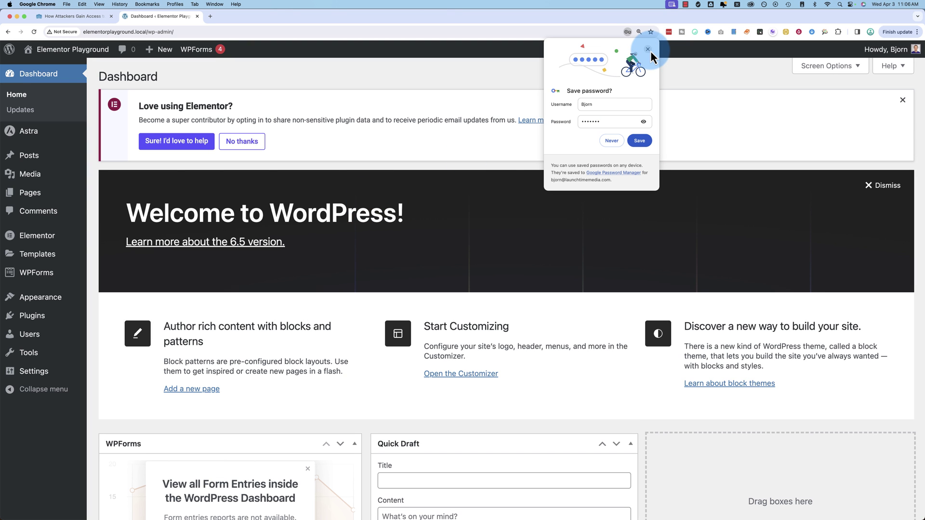
click(650, 50)
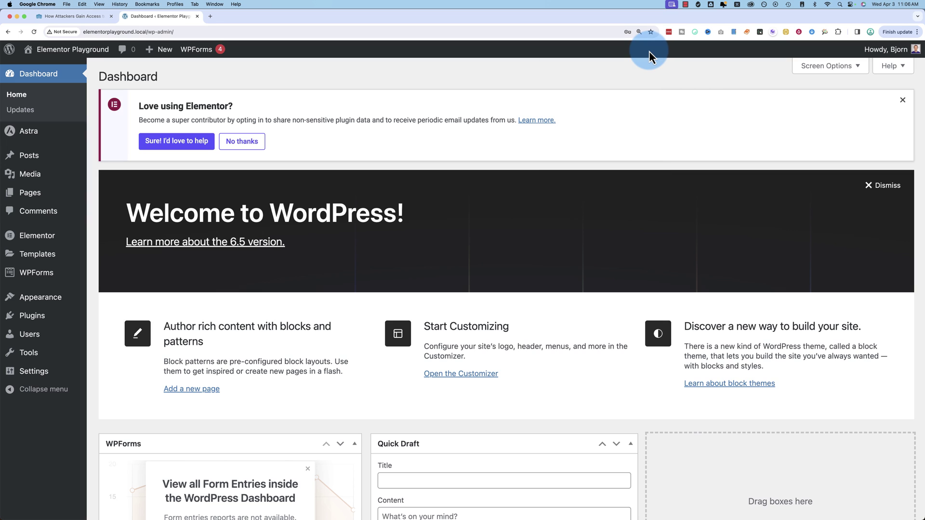